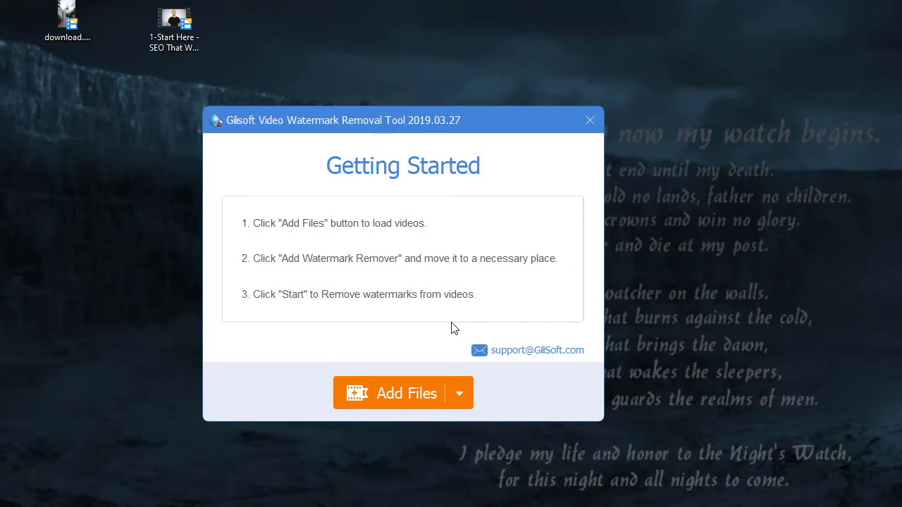
- Load the TikTok clip download.mp4 from the Desktop into the tool
{"action": "left_click", "coordinate": [404, 399]}
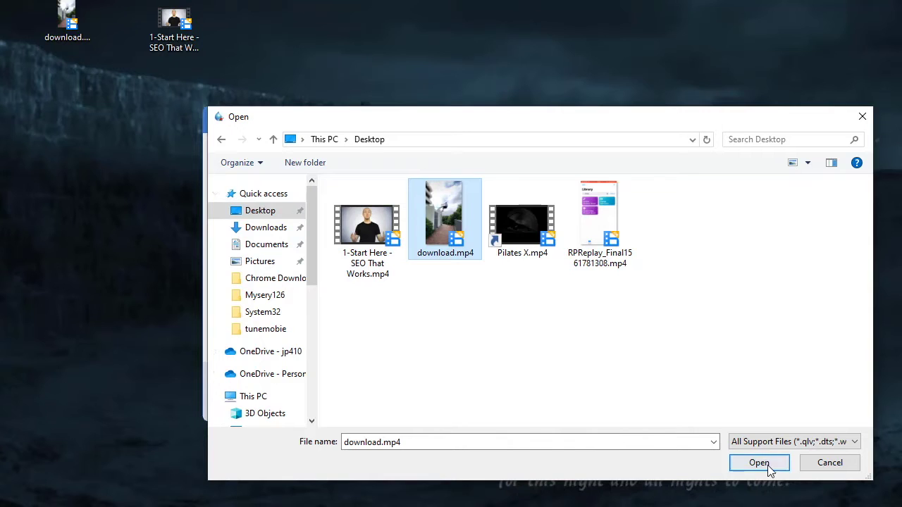
{"action": "left_click", "coordinate": [765, 465]}
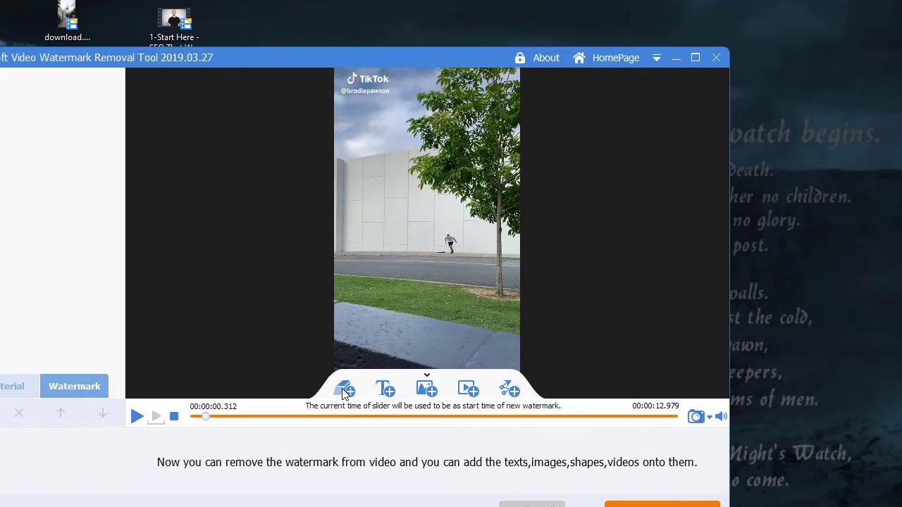
- Cover the top-left TikTok logo with a Delogo box active from 0 to 5.570 seconds
{"action": "left_click", "coordinate": [345, 391]}
{"action": "left_click_drag", "start_coordinate": [416, 230], "coordinate": [386, 84]}
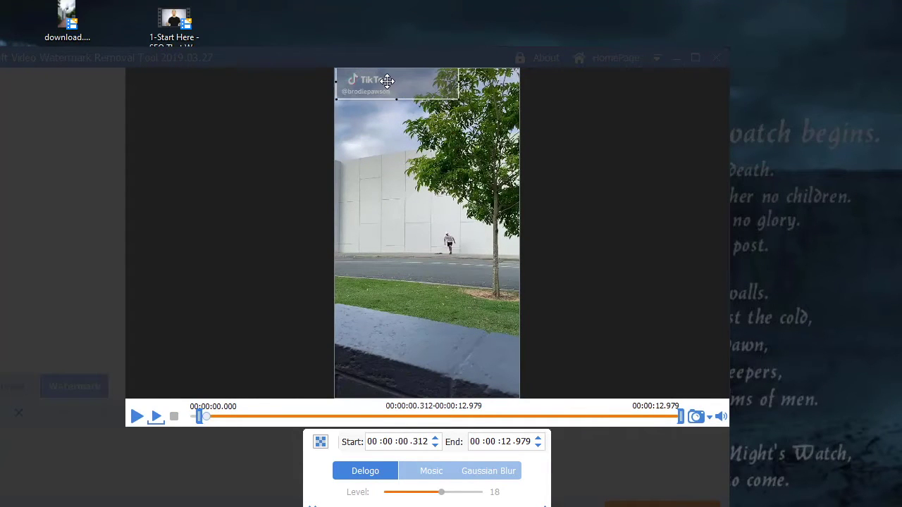
{"action": "left_click_drag", "start_coordinate": [459, 86], "coordinate": [395, 89]}
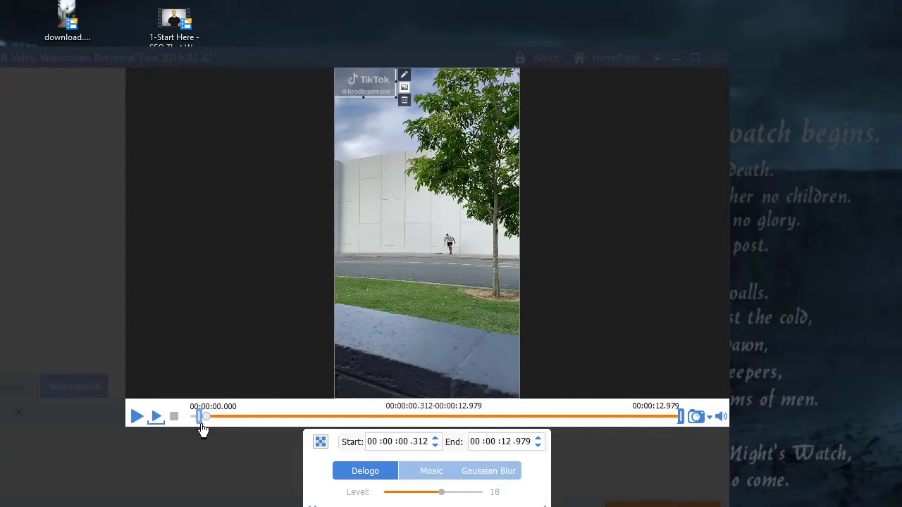
{"action": "left_click_drag", "start_coordinate": [201, 423], "coordinate": [170, 423]}
{"action": "left_click", "coordinate": [137, 417]}
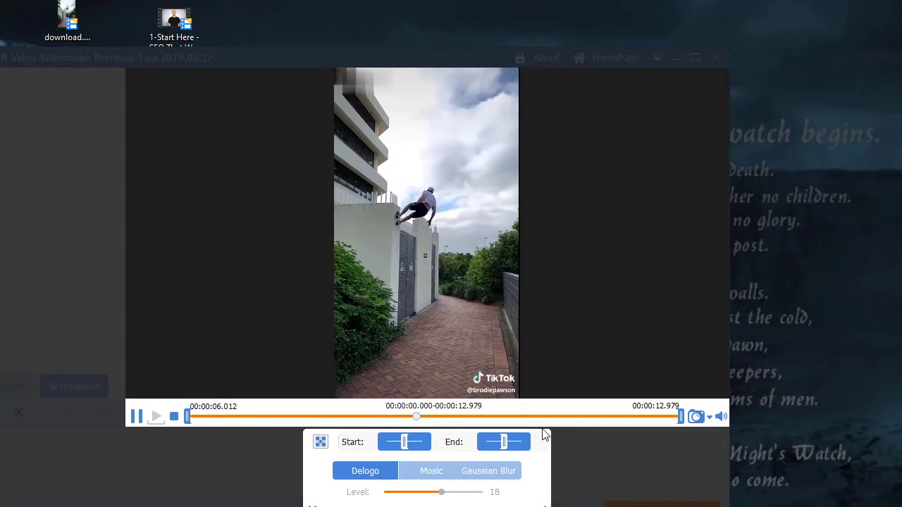
{"action": "left_click", "coordinate": [137, 418]}
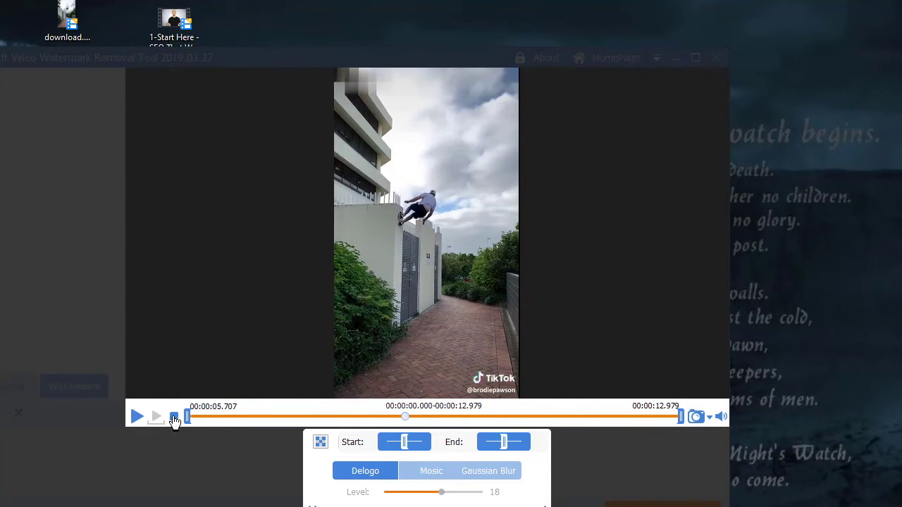
{"action": "left_click", "coordinate": [139, 417]}
{"action": "left_click_drag", "start_coordinate": [680, 417], "coordinate": [404, 417]}
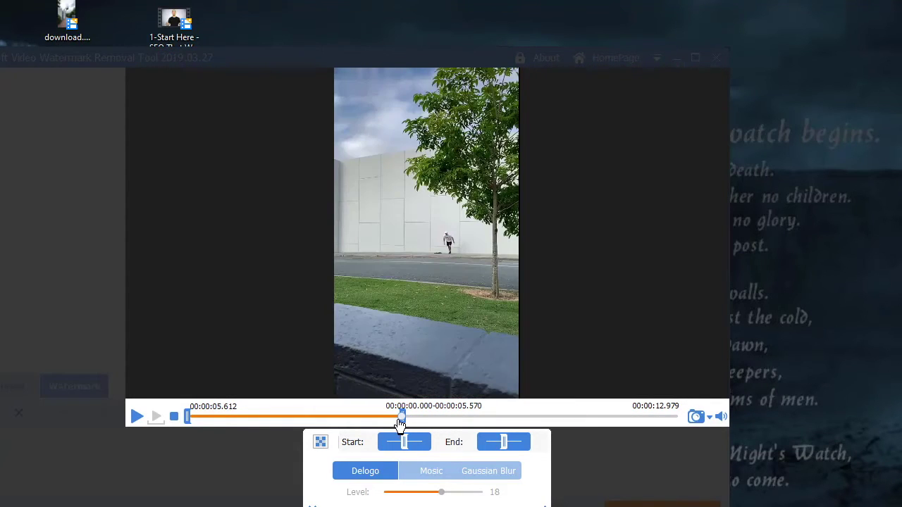
{"action": "left_click", "coordinate": [136, 417]}
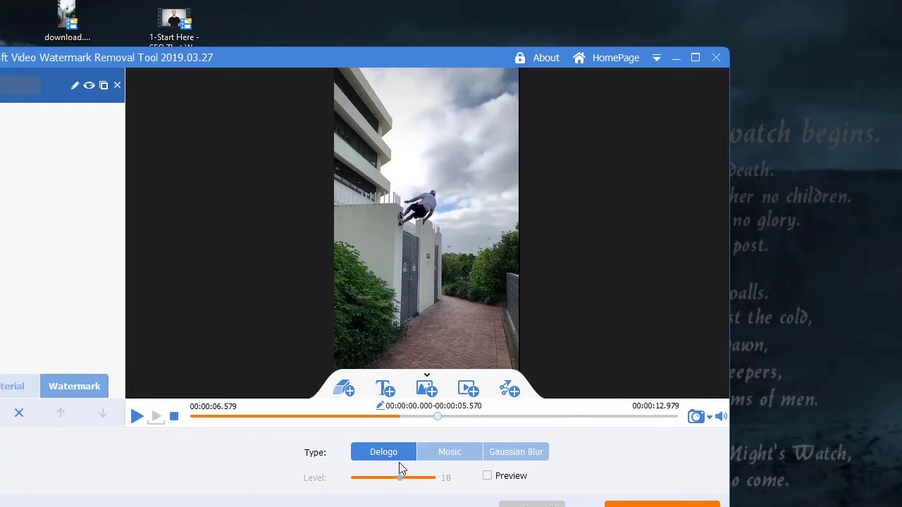
- Add a second Delogo box over the bottom-right logo, active from 05.120 to the clip's end
{"action": "left_click", "coordinate": [344, 393]}
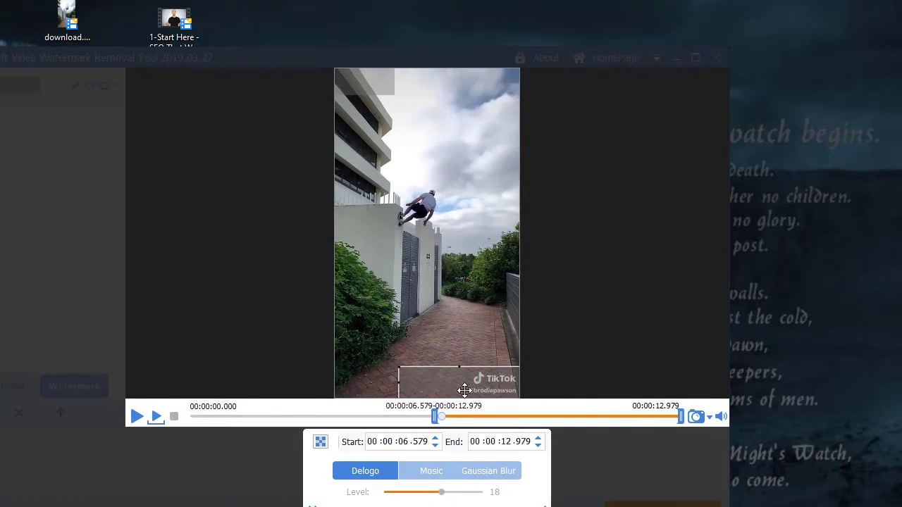
{"action": "left_click_drag", "start_coordinate": [396, 381], "coordinate": [465, 381]}
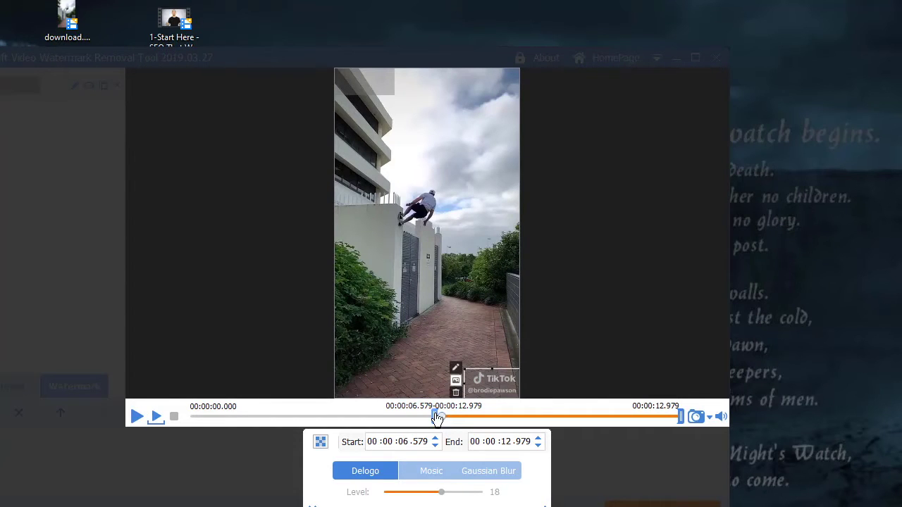
{"action": "left_click", "coordinate": [421, 417]}
{"action": "left_click_drag", "start_coordinate": [420, 421], "coordinate": [407, 423]}
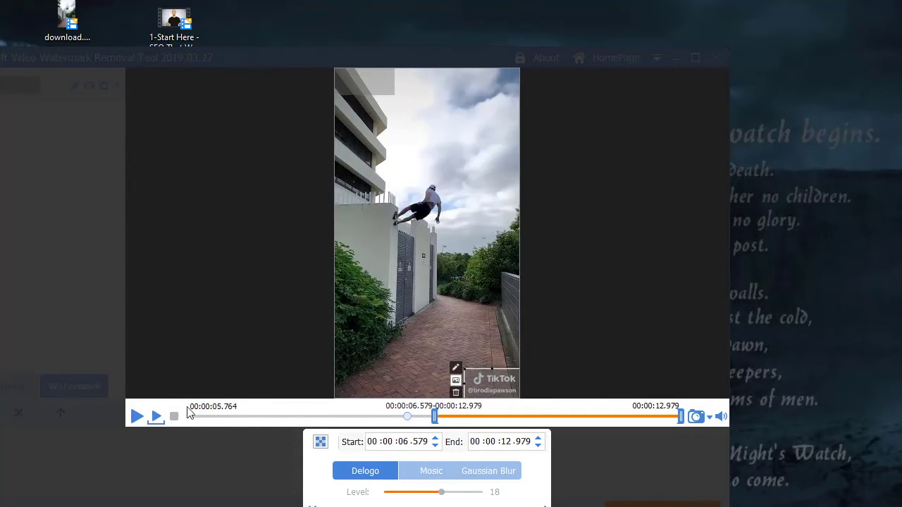
{"action": "left_click", "coordinate": [138, 418]}
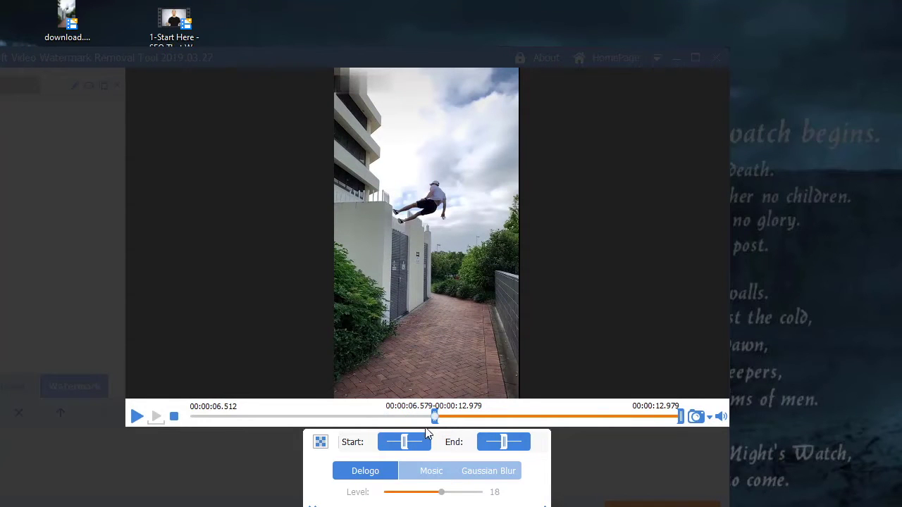
{"action": "left_click_drag", "start_coordinate": [436, 424], "coordinate": [397, 427]}
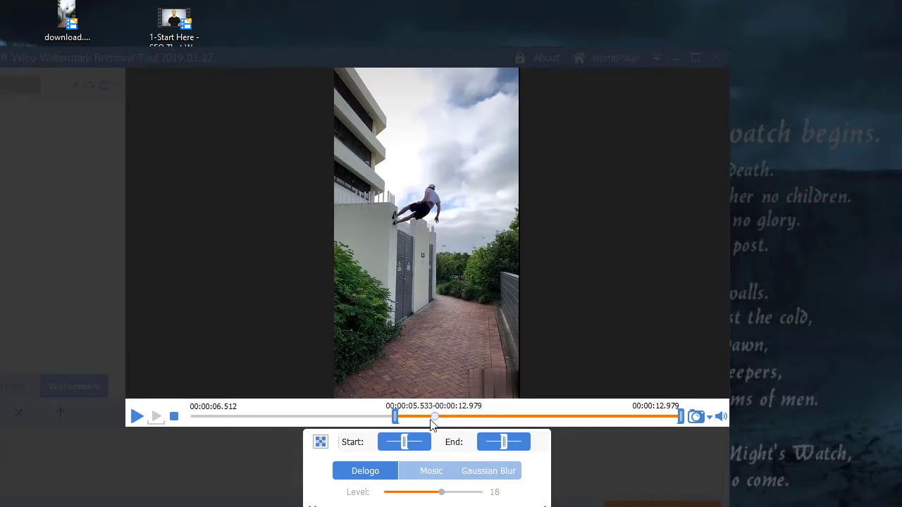
{"action": "mouse_move", "coordinate": [395, 422]}
{"action": "left_mouse_down"}
{"action": "mouse_move", "coordinate": [362, 428]}
{"action": "mouse_move", "coordinate": [382, 421]}
{"action": "mouse_move", "coordinate": [346, 416]}
{"action": "left_mouse_up"}
{"action": "left_click", "coordinate": [135, 416]}
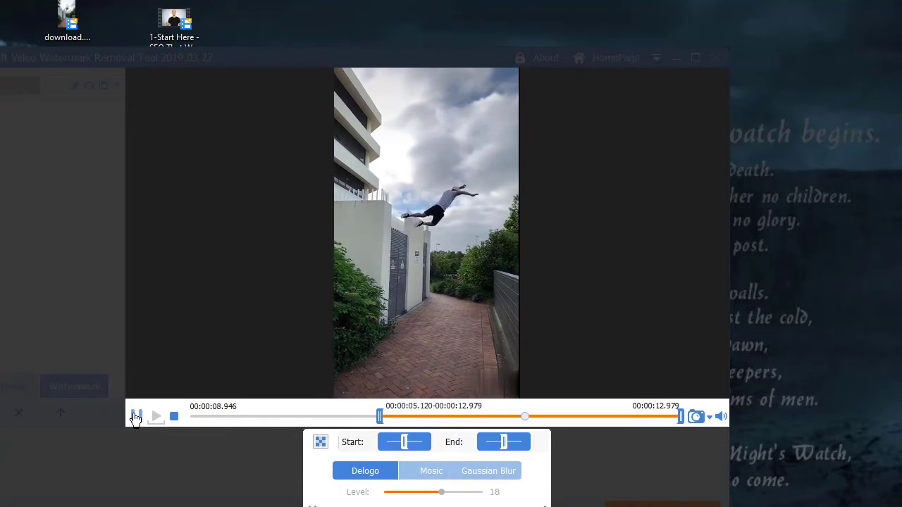
{"action": "left_click", "coordinate": [136, 417]}
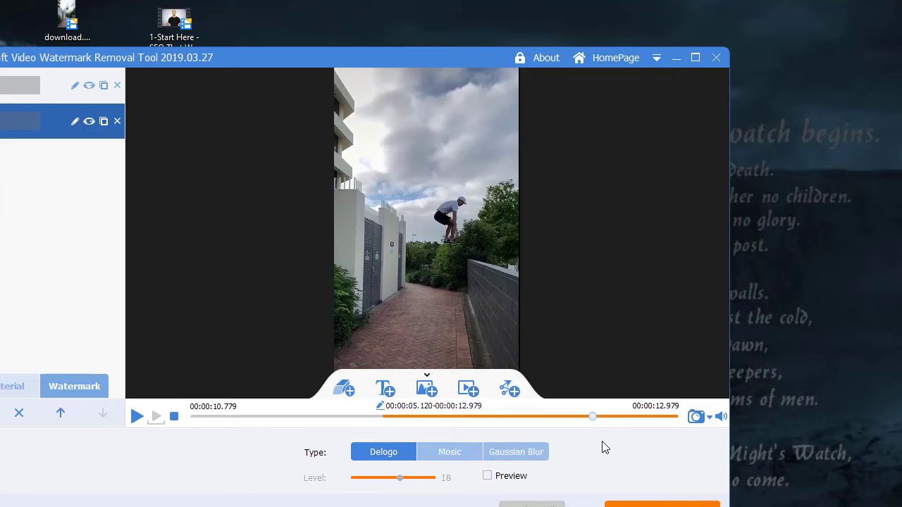
- Convert the clip with watermarks removed and open its Desktop output folder
{"action": "left_click", "coordinate": [666, 491]}
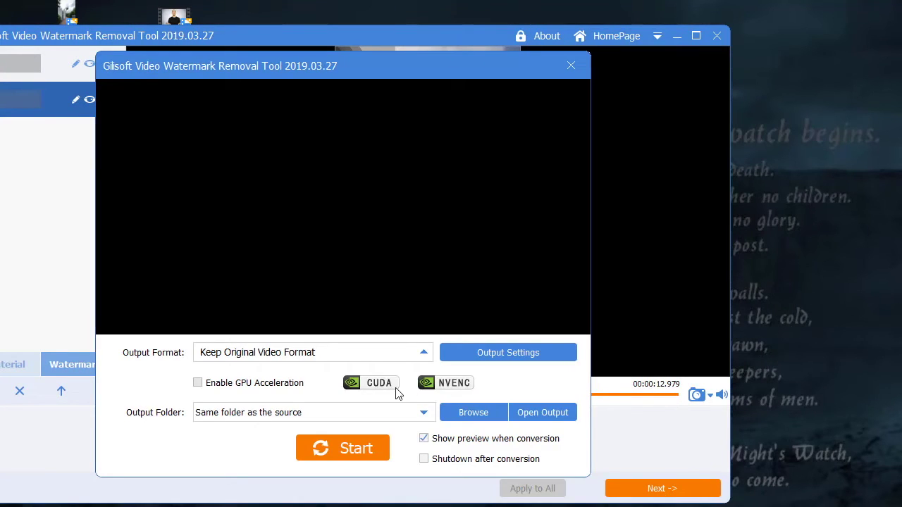
{"action": "left_click", "coordinate": [364, 452]}
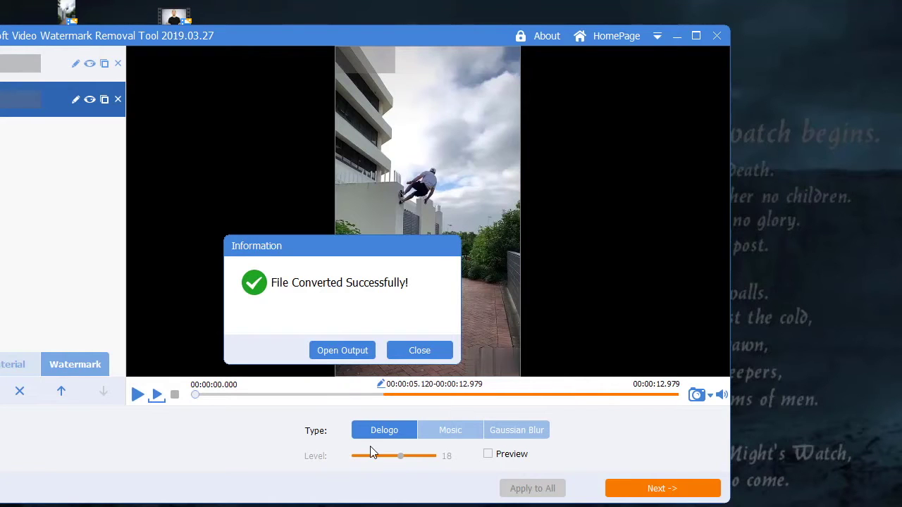
{"action": "left_click", "coordinate": [342, 350]}
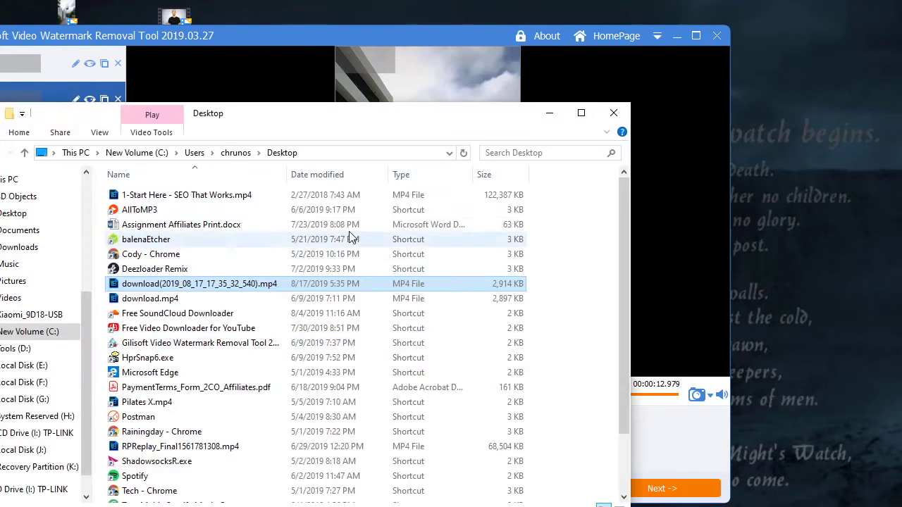
- Play the converted clip to confirm no TikTok watermark remains, then close the player
{"action": "double_click", "coordinate": [253, 286]}
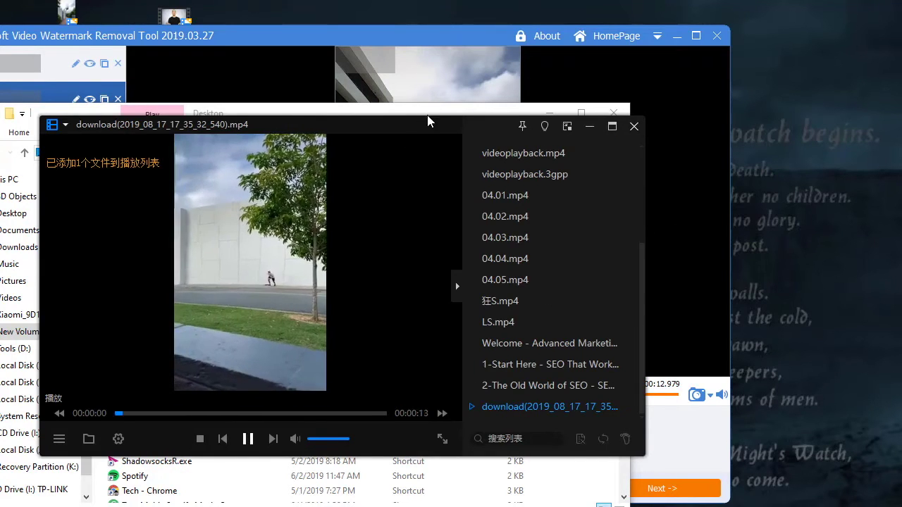
{"action": "left_click_drag", "start_coordinate": [420, 125], "coordinate": [473, 52]}
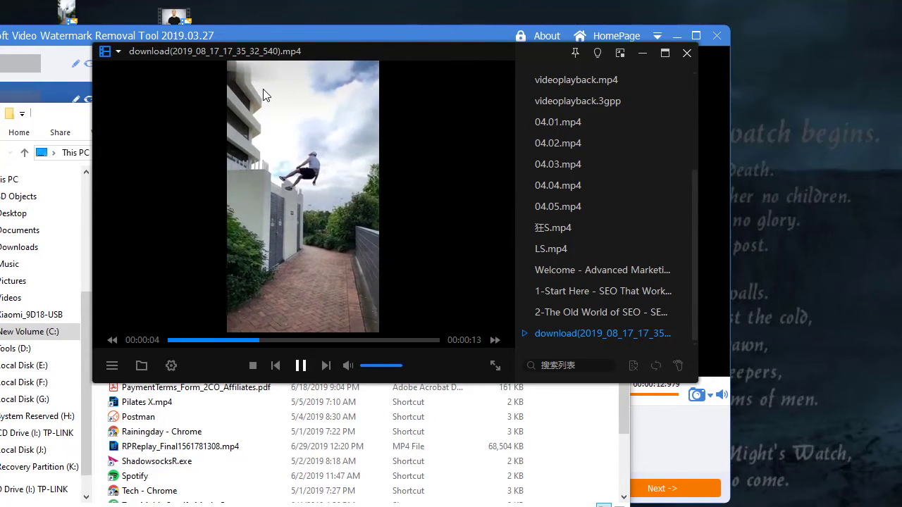
{"action": "left_click", "coordinate": [365, 366]}
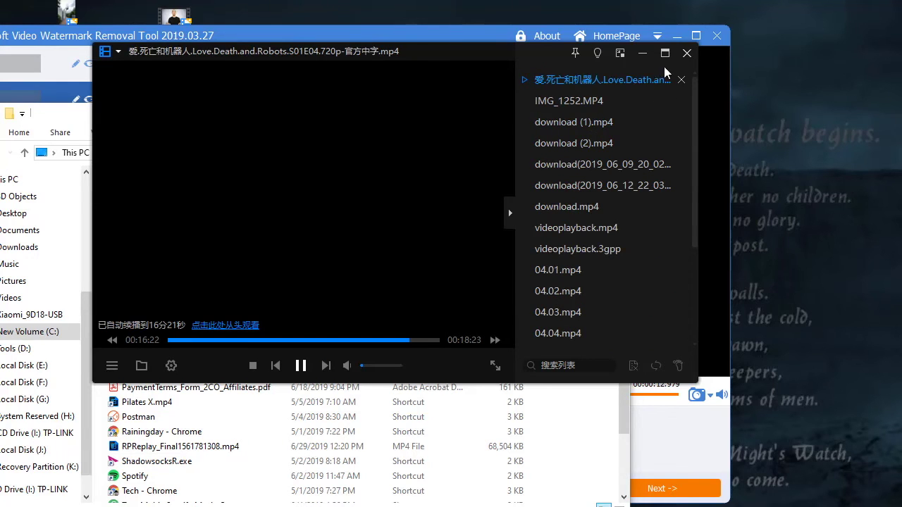
{"action": "left_click", "coordinate": [688, 52]}
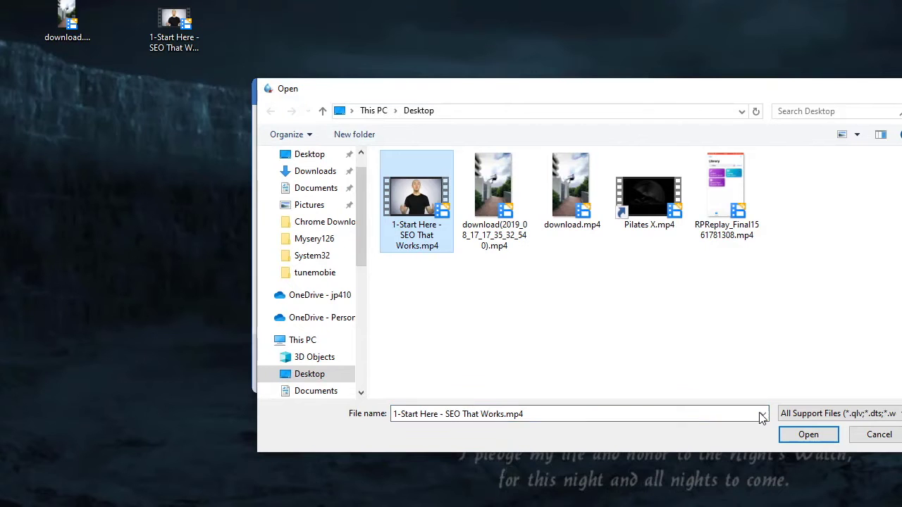
- Load 1-Start Here - SEO That Works.mp4 and cover its top-left training.com.ve URL with a Delogo box
{"action": "left_click", "coordinate": [808, 432]}
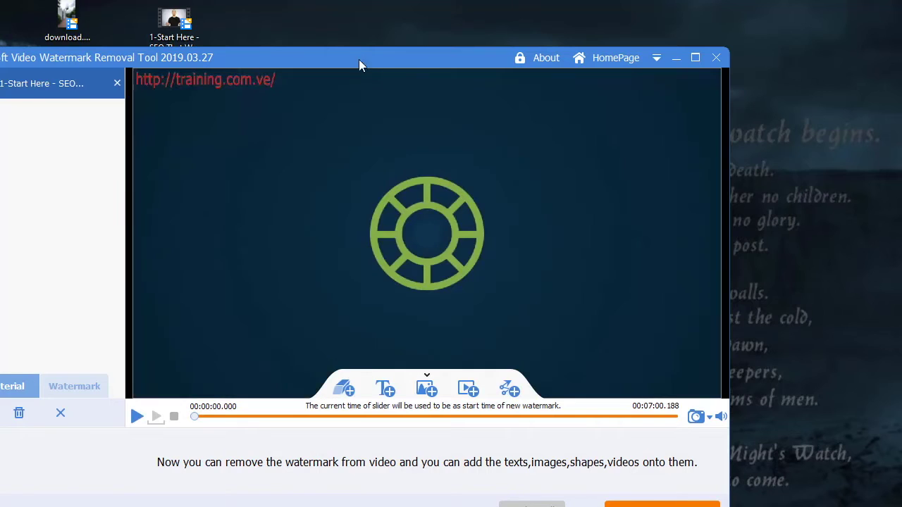
{"action": "left_click_drag", "start_coordinate": [358, 59], "coordinate": [486, 34]}
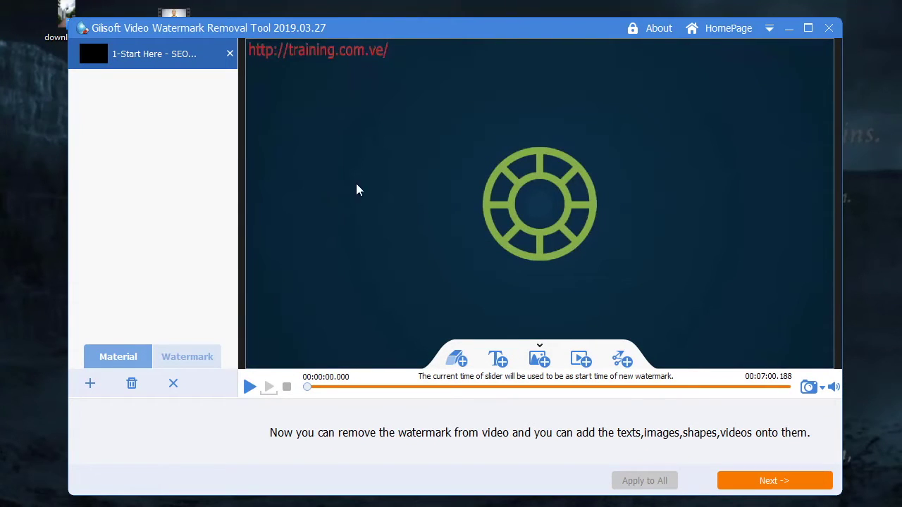
{"action": "left_click", "coordinate": [458, 364]}
{"action": "left_click_drag", "start_coordinate": [521, 212], "coordinate": [318, 53]}
{"action": "left_click", "coordinate": [249, 386]}
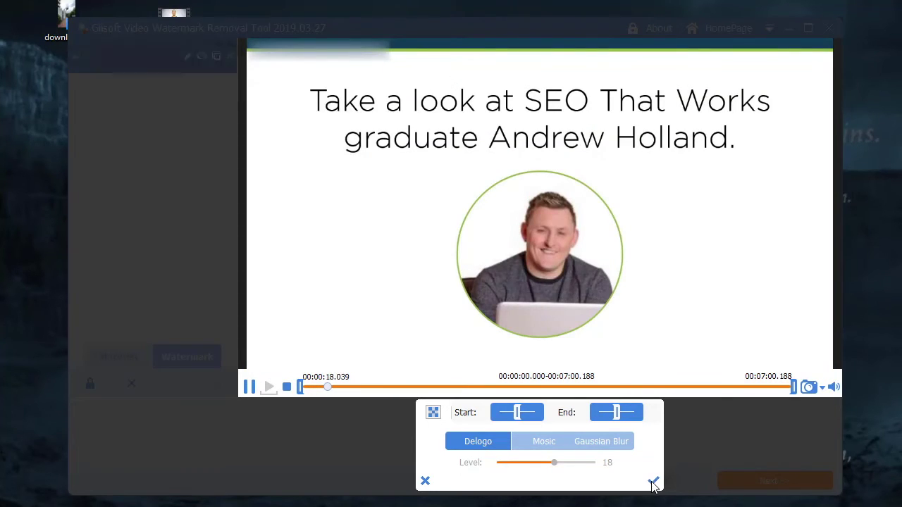
- Confirm the removal area and convert the SEO video to 100%, dismissing the success message
{"action": "left_click", "coordinate": [652, 480]}
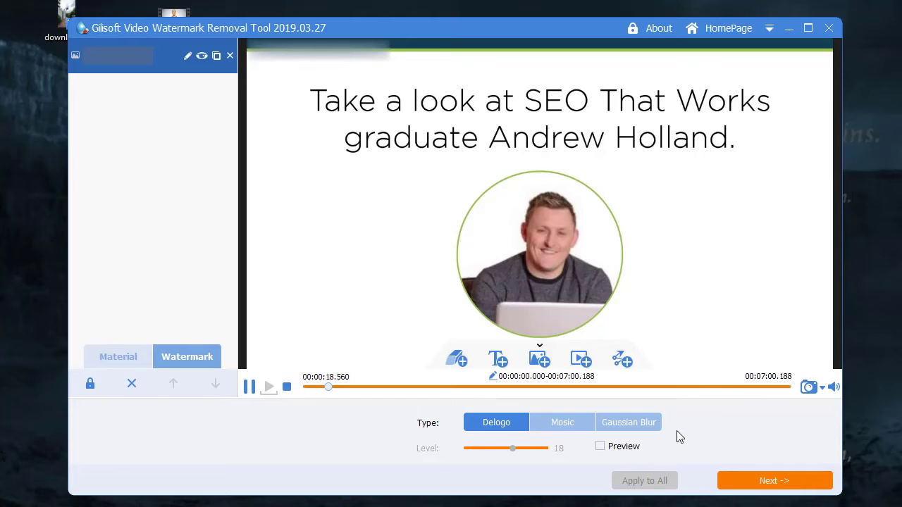
{"action": "left_click", "coordinate": [768, 486]}
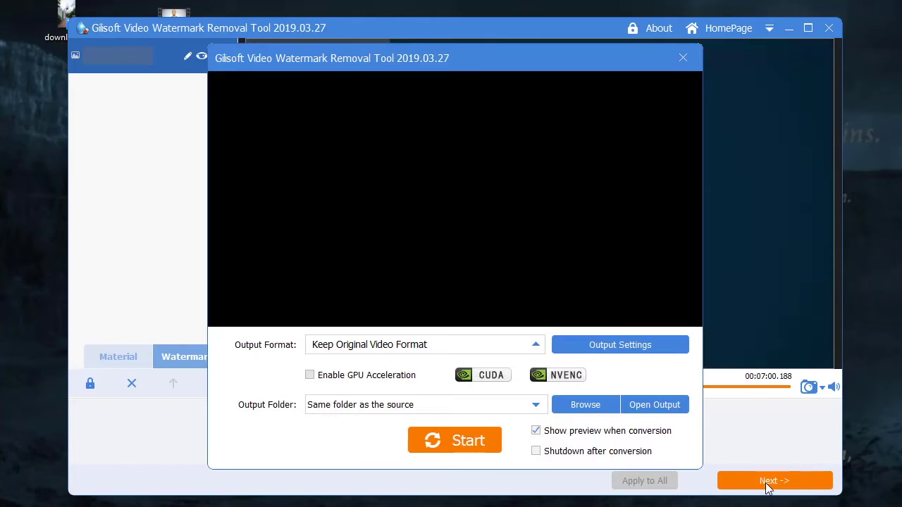
{"action": "left_click", "coordinate": [471, 444]}
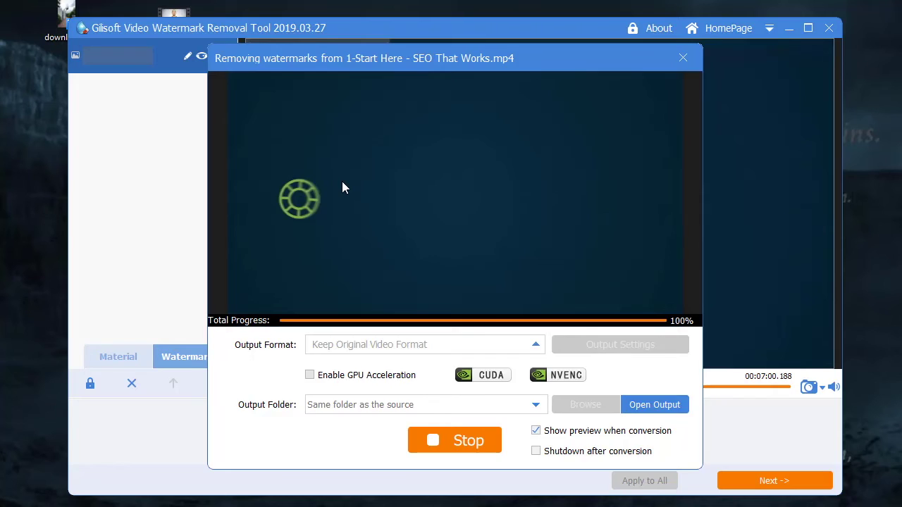
{"action": "left_click", "coordinate": [420, 350]}
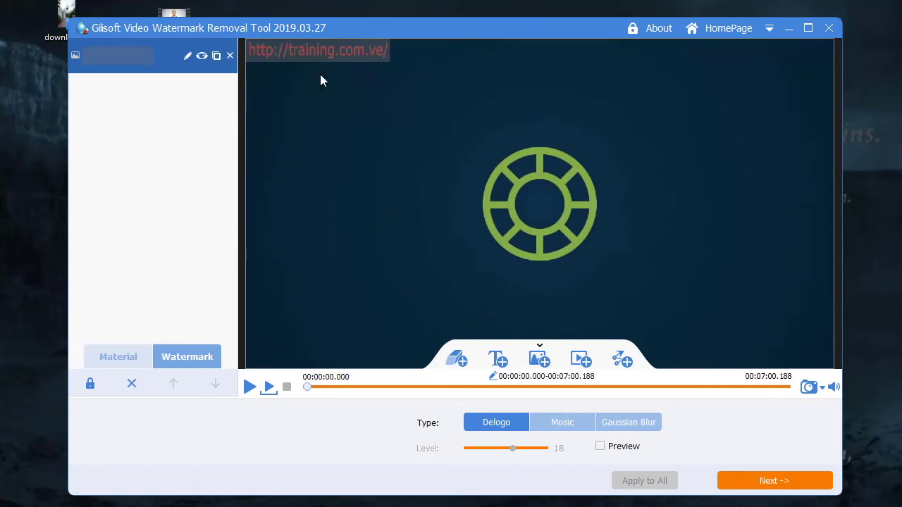
- Cancel out of the shape watermark editor and delete the URL Delogo area
{"action": "left_click", "coordinate": [612, 363]}
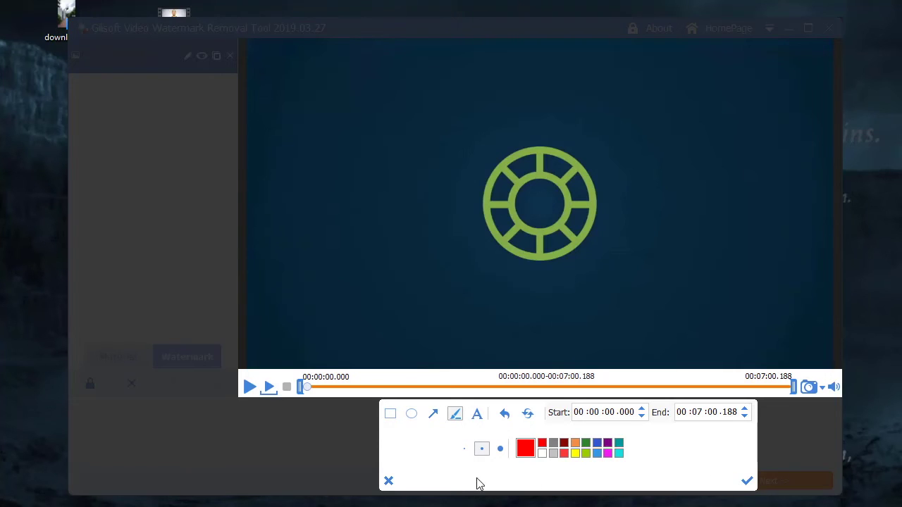
{"action": "left_click", "coordinate": [386, 483]}
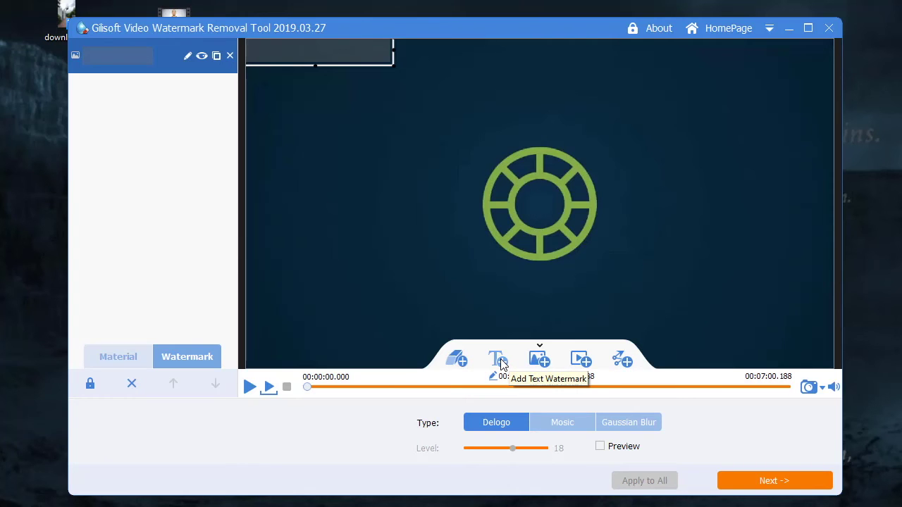
{"action": "mouse_move", "coordinate": [353, 51]}
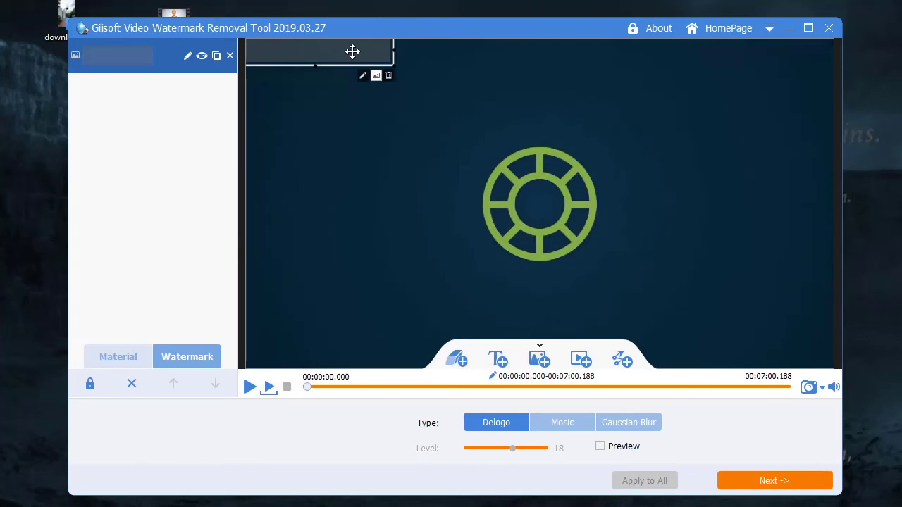
{"action": "left_click", "coordinate": [388, 75]}
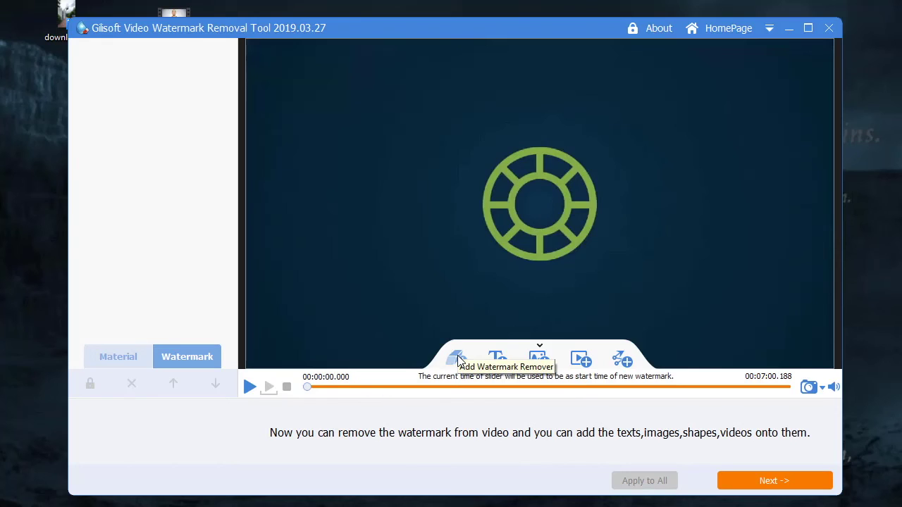
- Add a V-logo yellow-style text watermark reading 'chrunos.com' in the top-left corner
{"action": "left_click", "coordinate": [498, 359]}
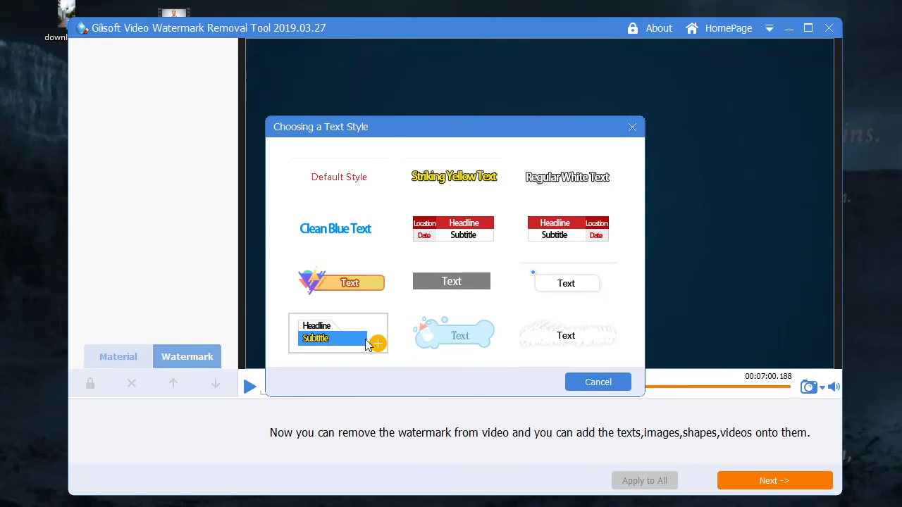
{"action": "left_click", "coordinate": [360, 285]}
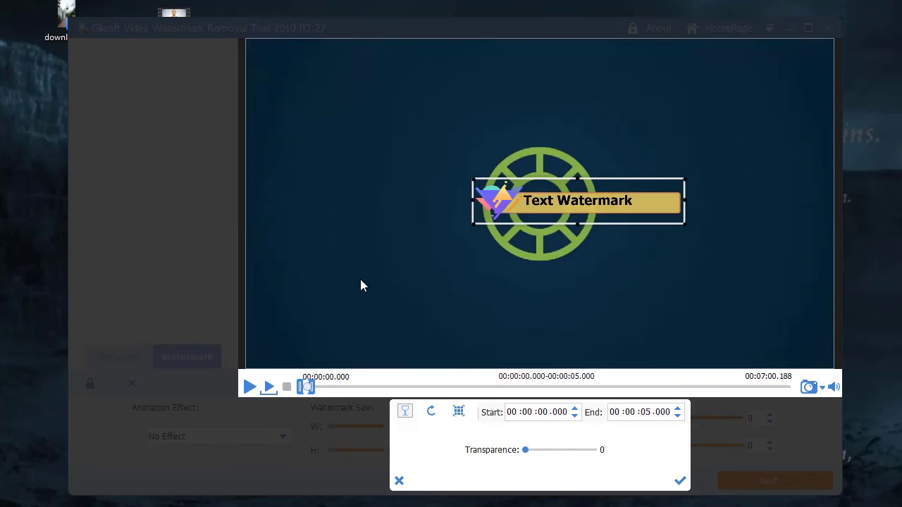
{"action": "left_click_drag", "start_coordinate": [570, 204], "coordinate": [420, 151]}
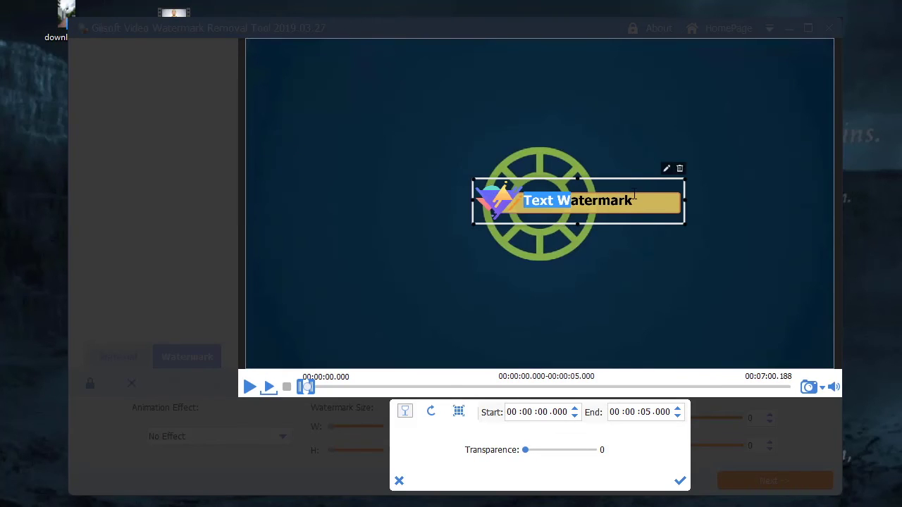
{"action": "mouse_move", "coordinate": [636, 176]}
{"action": "left_mouse_down"}
{"action": "mouse_move", "coordinate": [494, 149]}
{"action": "mouse_move", "coordinate": [281, 73]}
{"action": "left_mouse_up"}
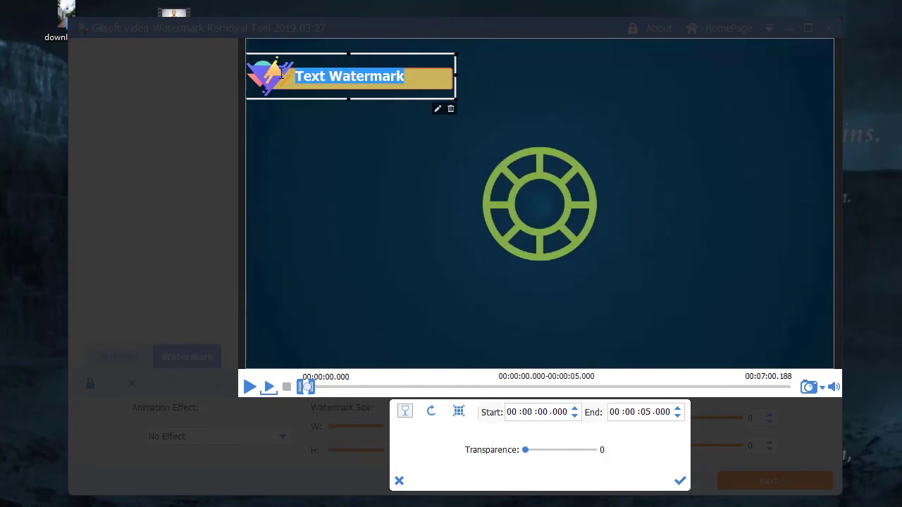
{"action": "type", "text": "chrunos.com"}
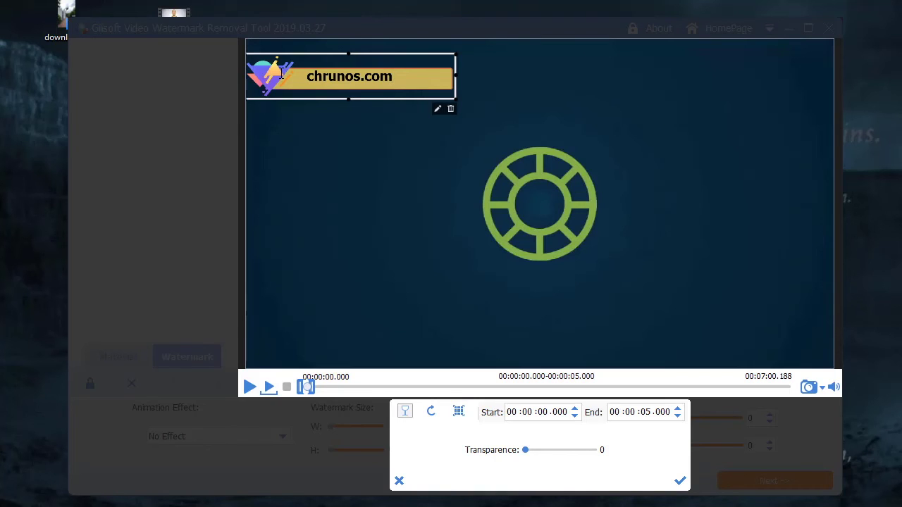
{"action": "left_click", "coordinate": [250, 387]}
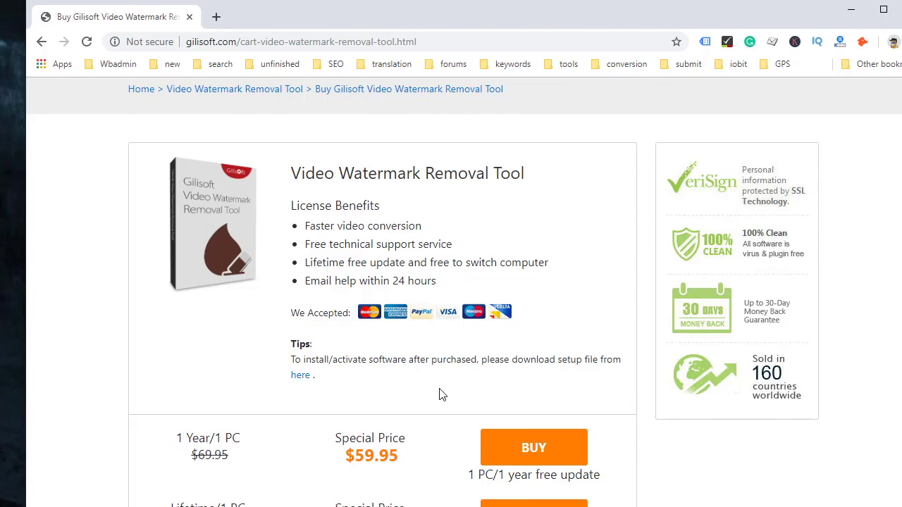
- Scroll the purchase page down to the license pricing rows and back to the top
{"action": "scroll", "coordinate": [442, 394], "scroll_direction": "down", "scroll_amount": 2}
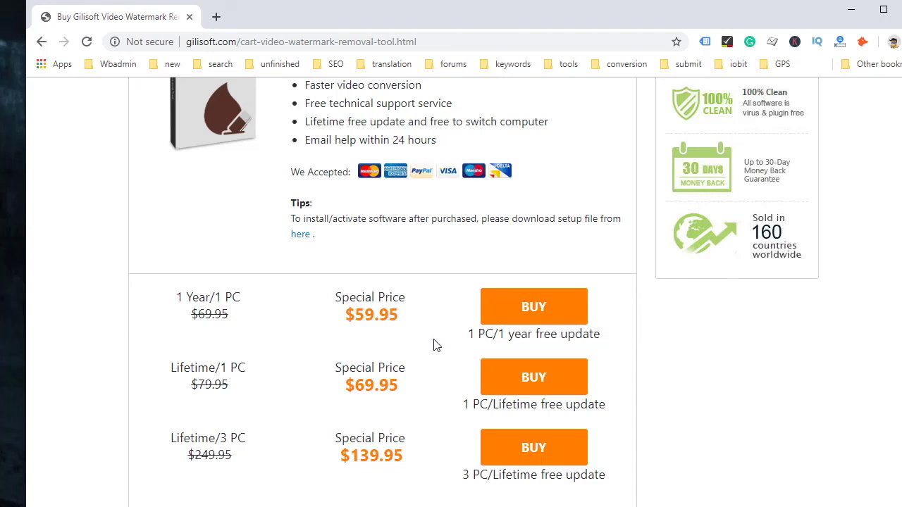
{"action": "scroll", "coordinate": [434, 345], "scroll_direction": "up", "scroll_amount": 3}
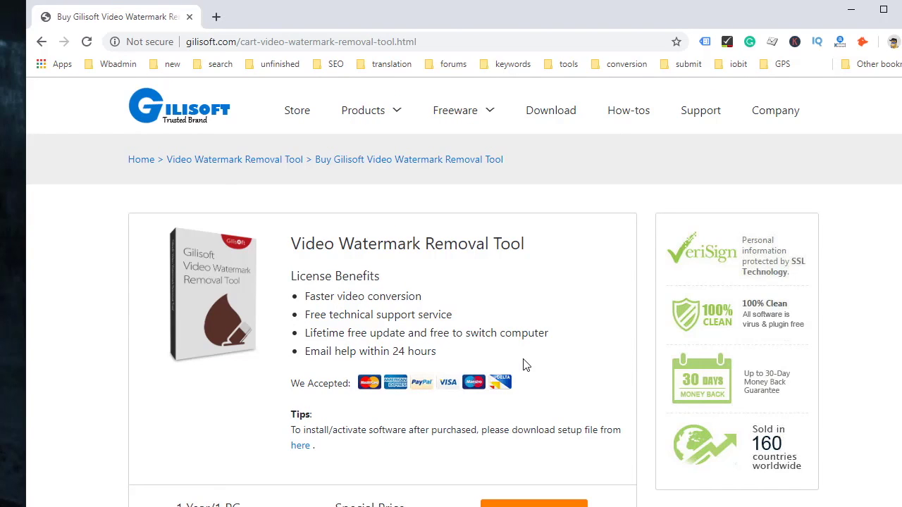